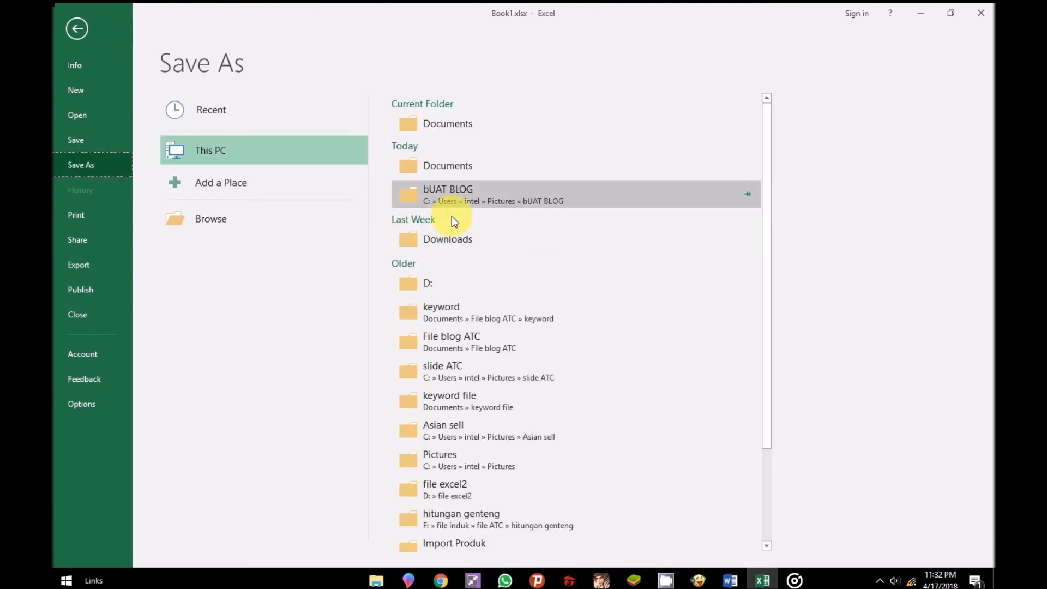
# Choose the excel folder inside Pictures as the save location for the workbook.
pyautogui.click(462, 195)
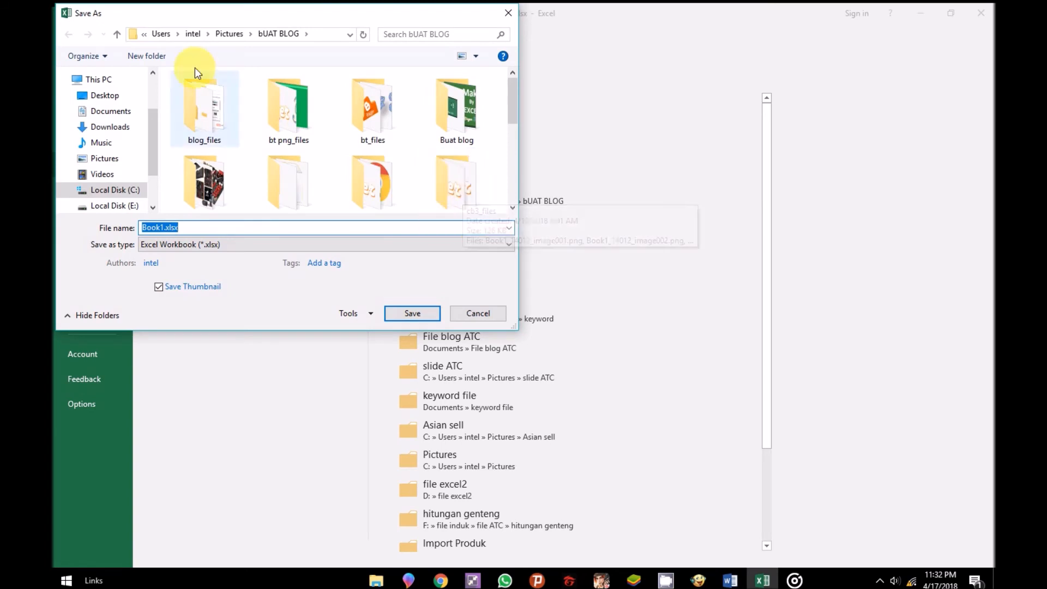
pyautogui.click(230, 34)
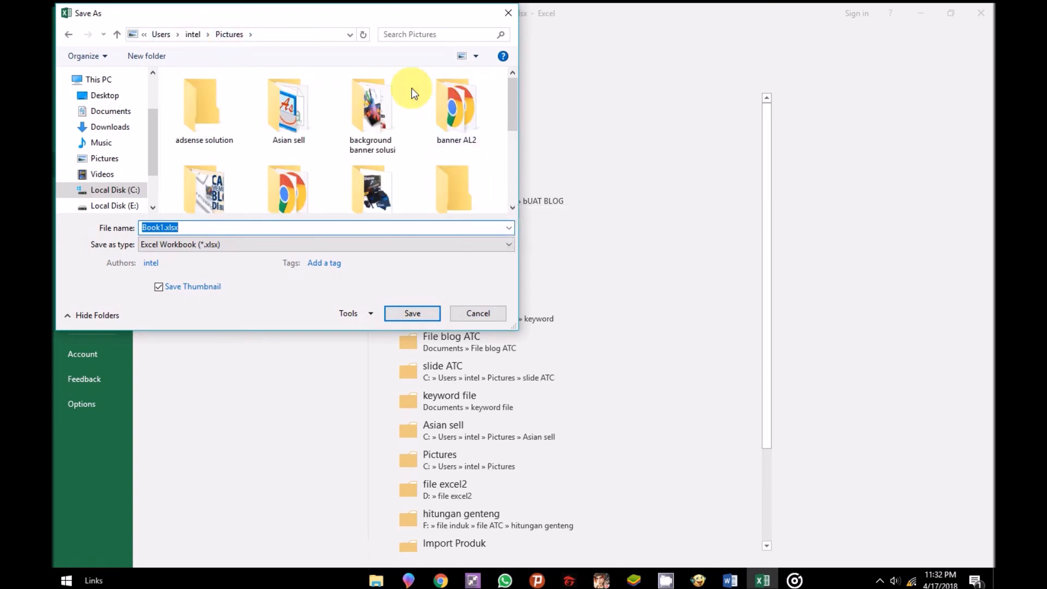
pyautogui.moveTo(511, 103); pyautogui.dragTo(513, 158)
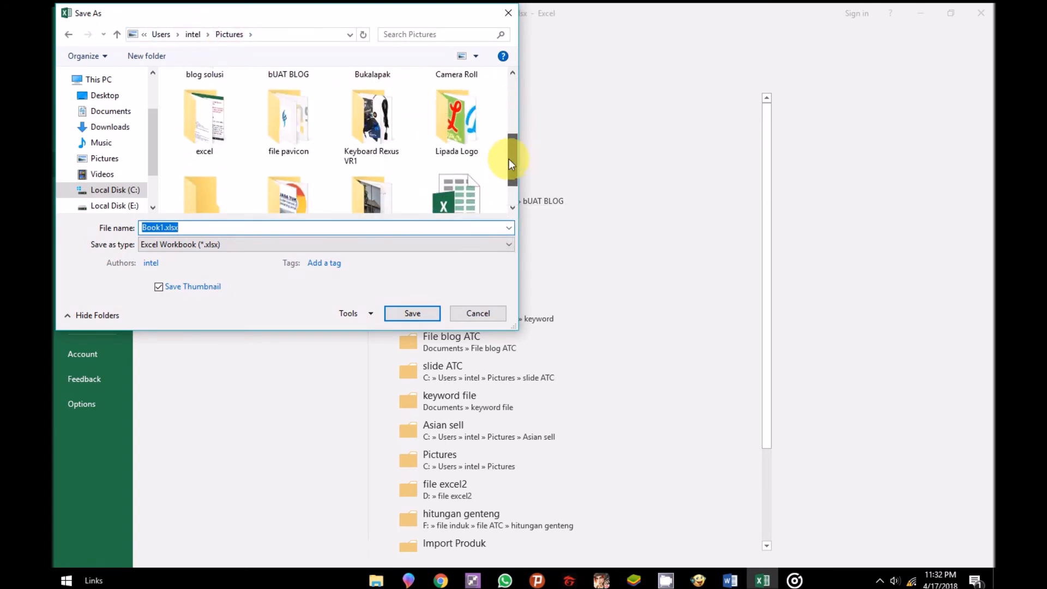
pyautogui.click(206, 130)
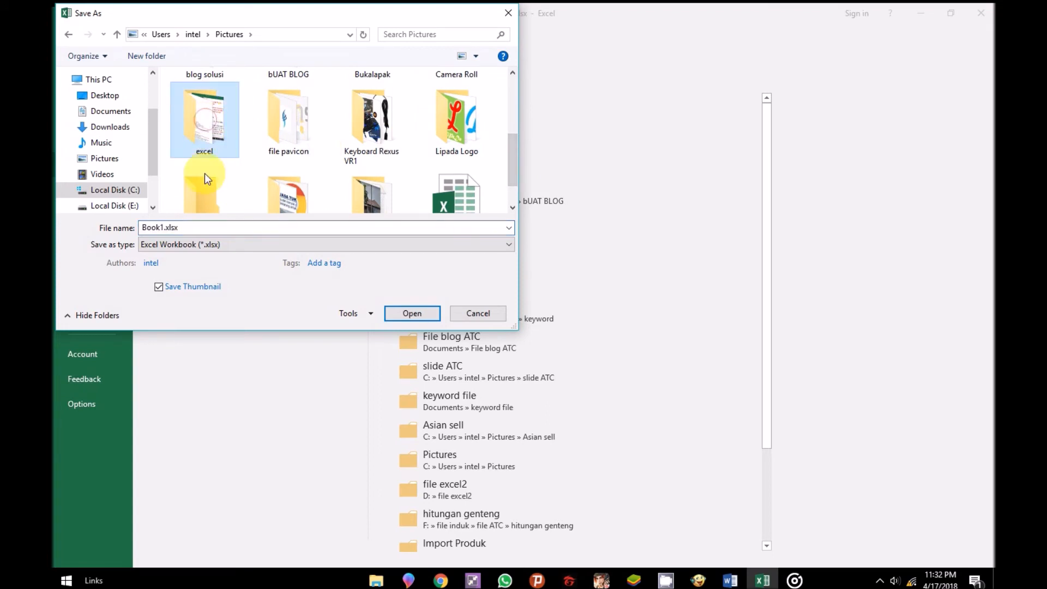
pyautogui.click(407, 312)
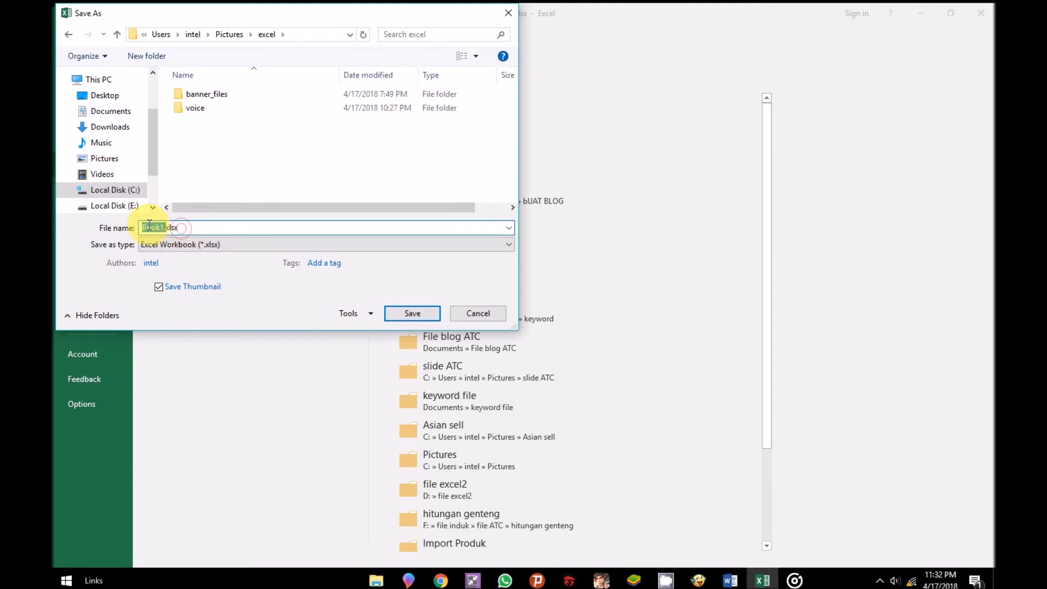
# Name the file FAVICON2, set its type to Web Page (*.htm;*.html), and publish all contents of Sheet6.
pyautogui.write('FAV')
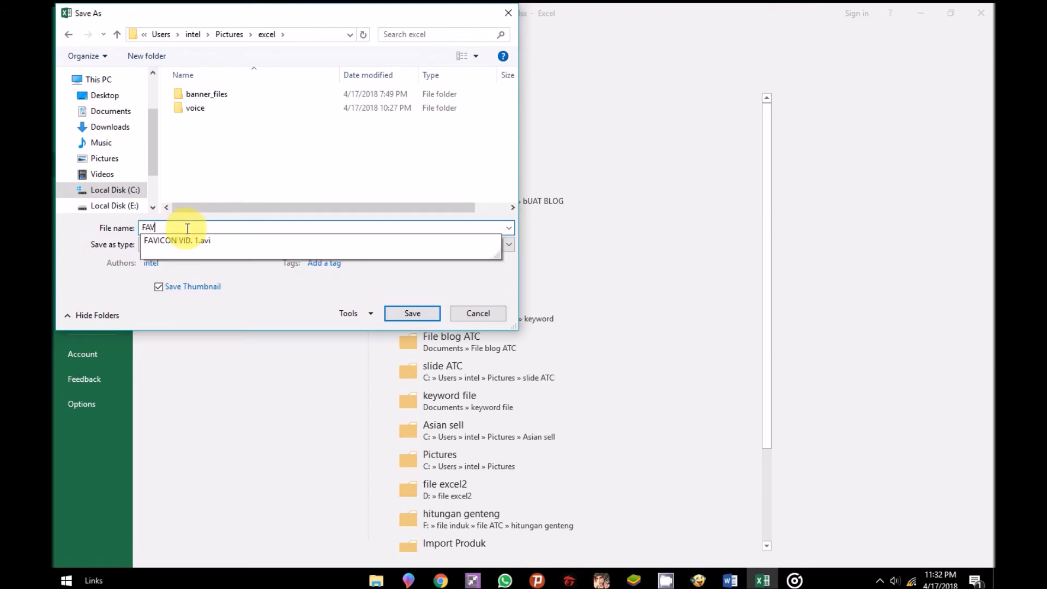
pyautogui.write('ICON2')
pyautogui.click(245, 248)
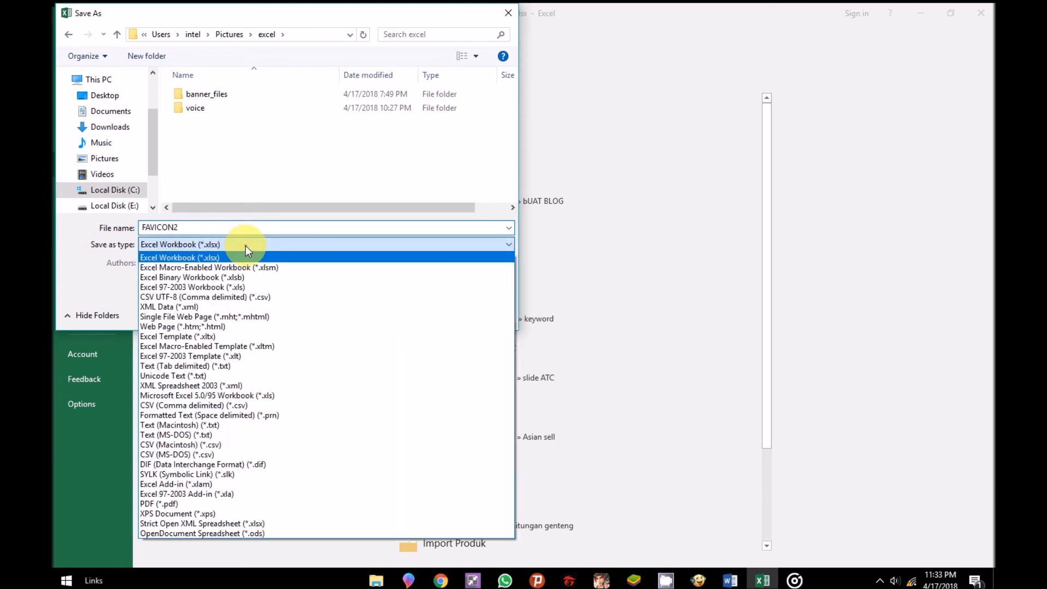
pyautogui.click(176, 326)
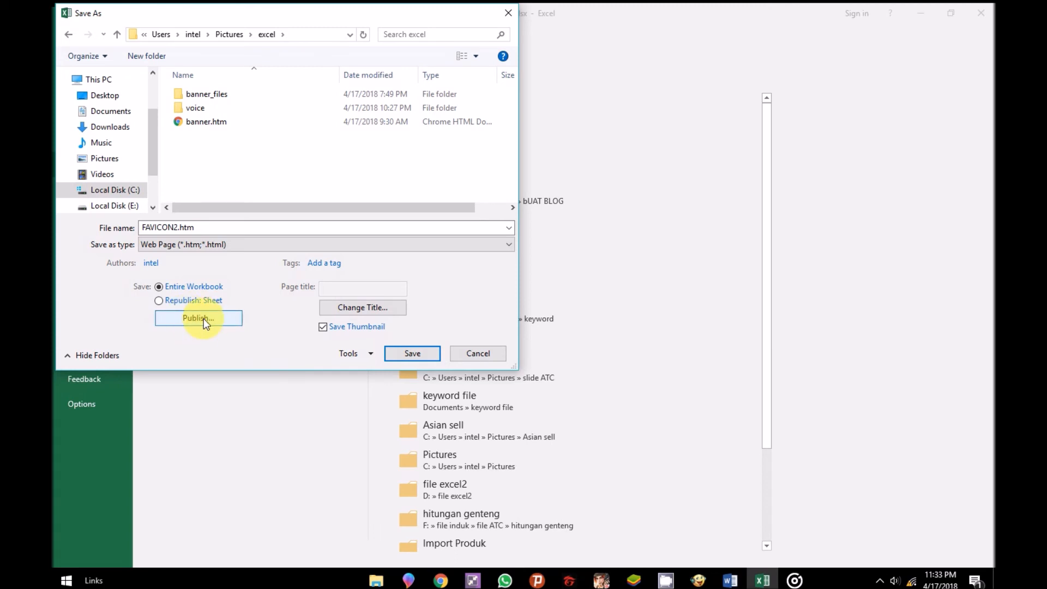
pyautogui.click(204, 319)
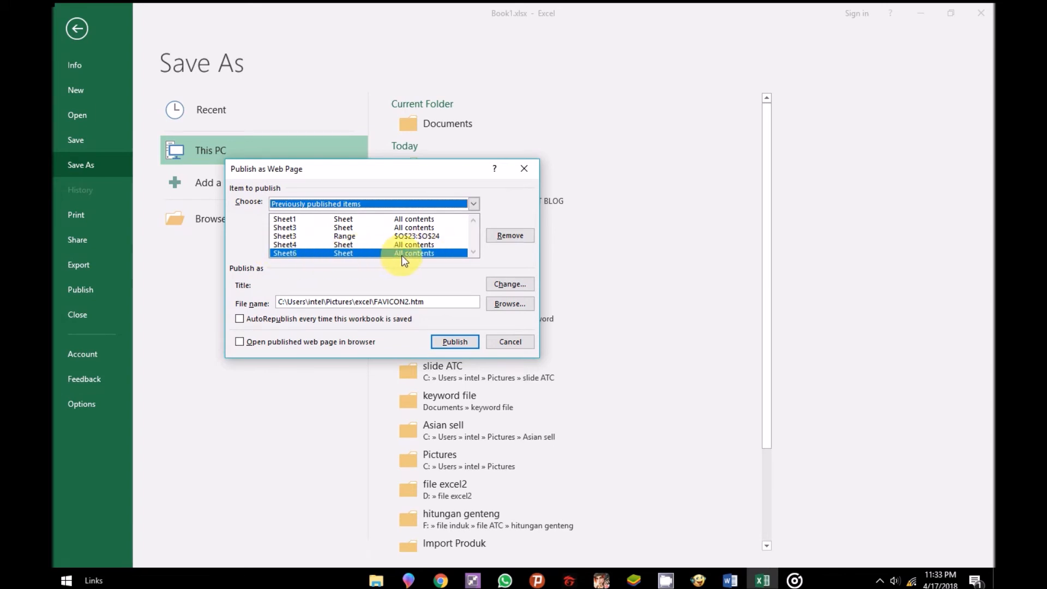
pyautogui.click(454, 342)
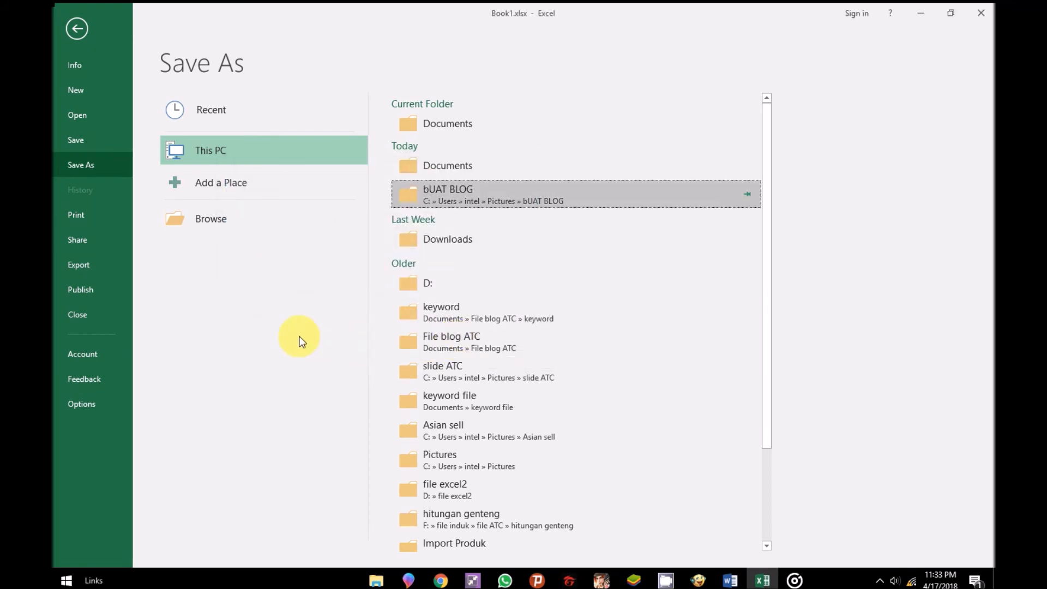
# Return to the workbook and view the PNG saving instructions on Sheet7.
pyautogui.click(762, 580)
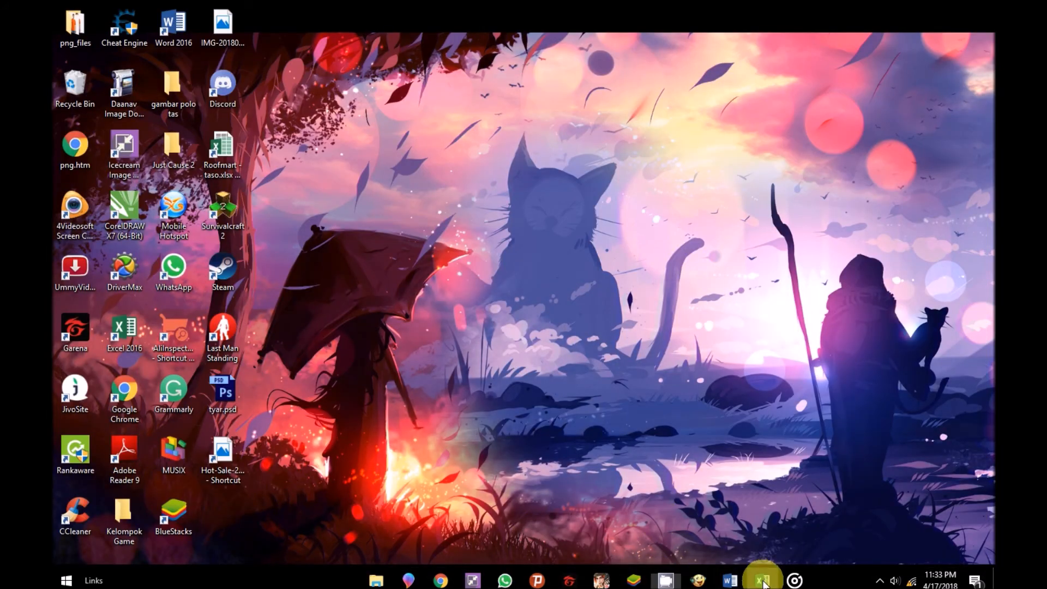
pyautogui.click(763, 580)
pyautogui.click(76, 27)
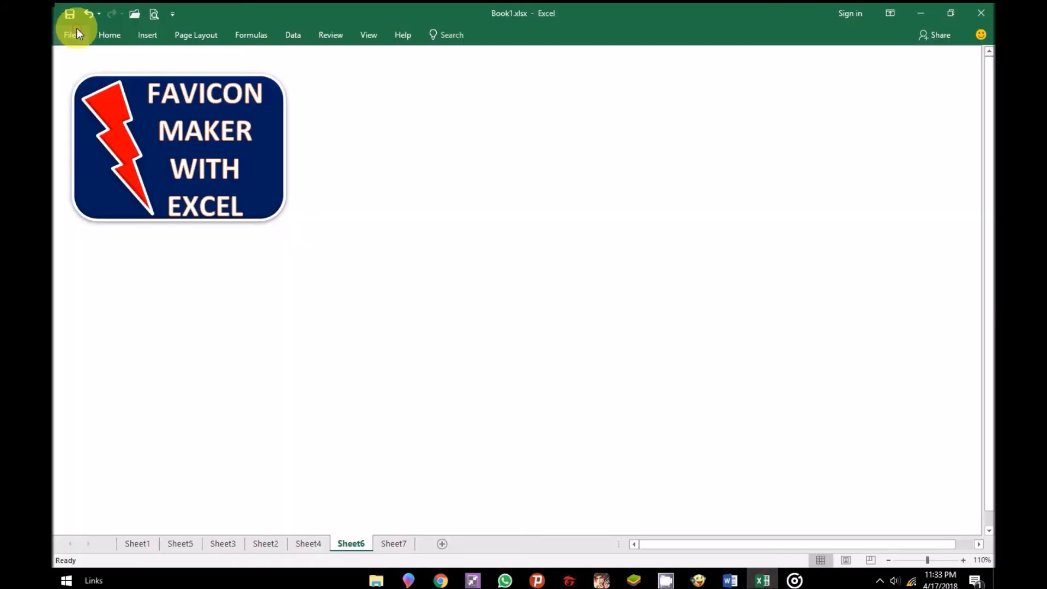
pyautogui.click(395, 544)
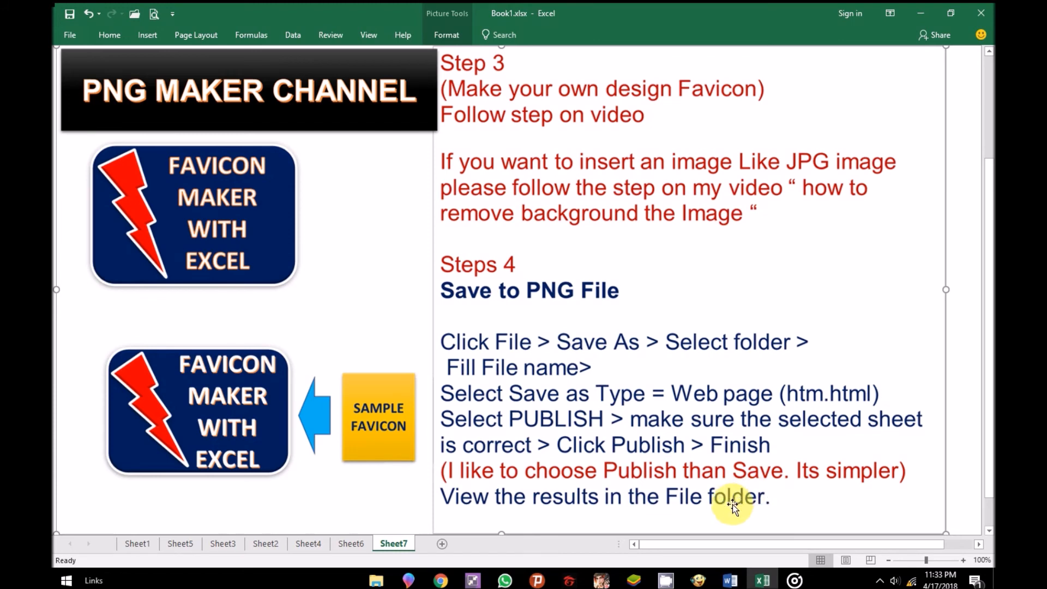
# Switch to File Explorer and check the exported favicon image in the FAVICON2_files folder under Pictures > excel.
pyautogui.click(377, 581)
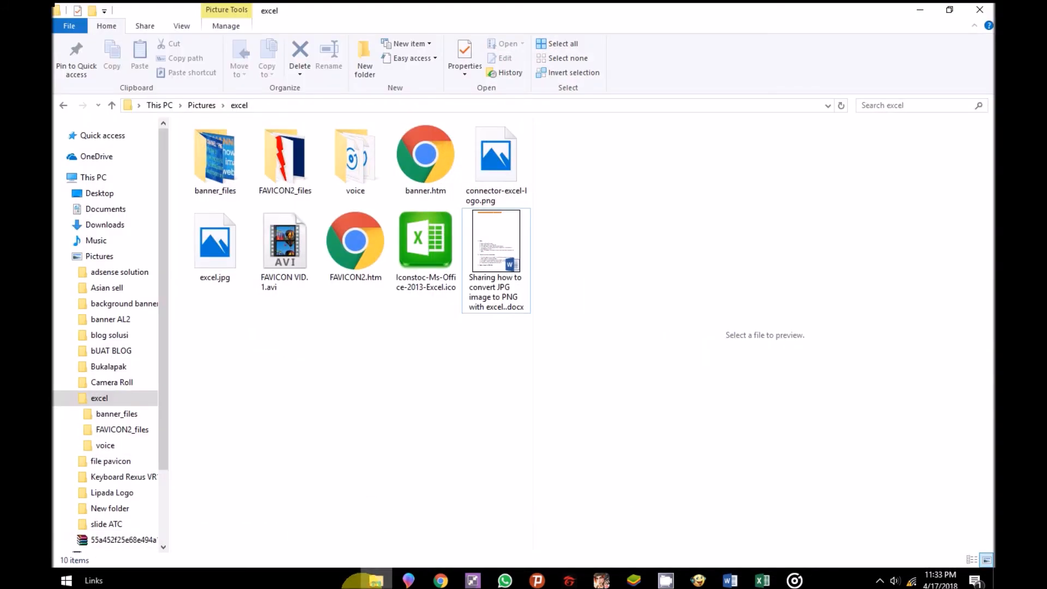
pyautogui.click(108, 404)
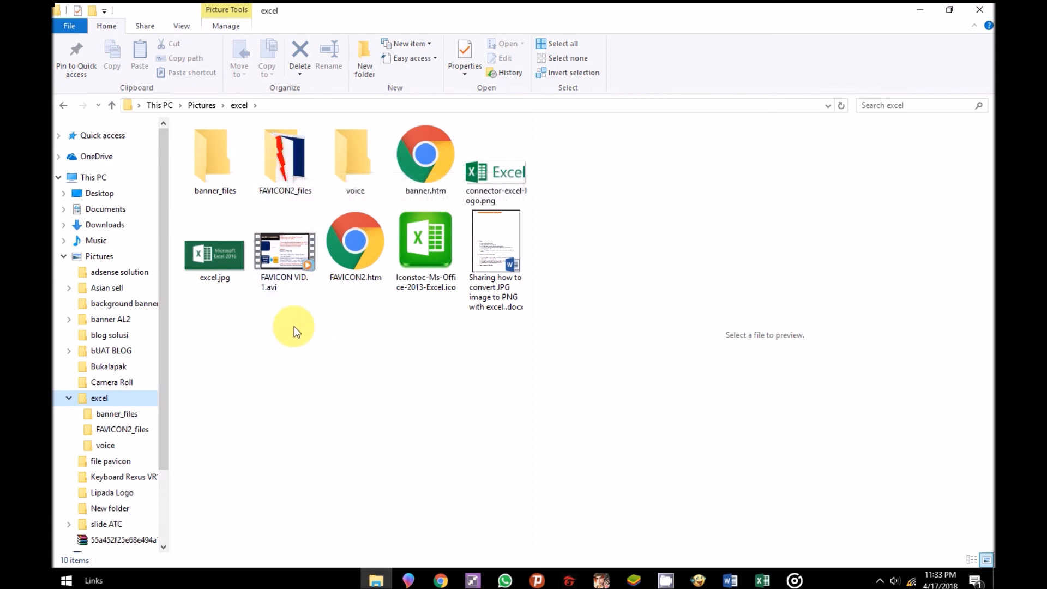
pyautogui.doubleClick(279, 167)
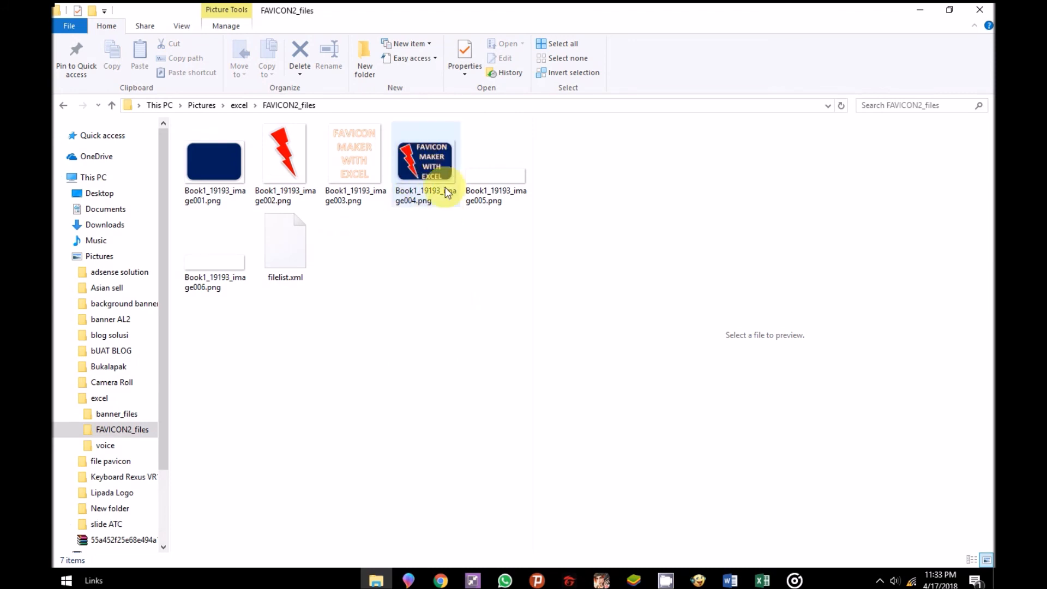
pyautogui.click(420, 169)
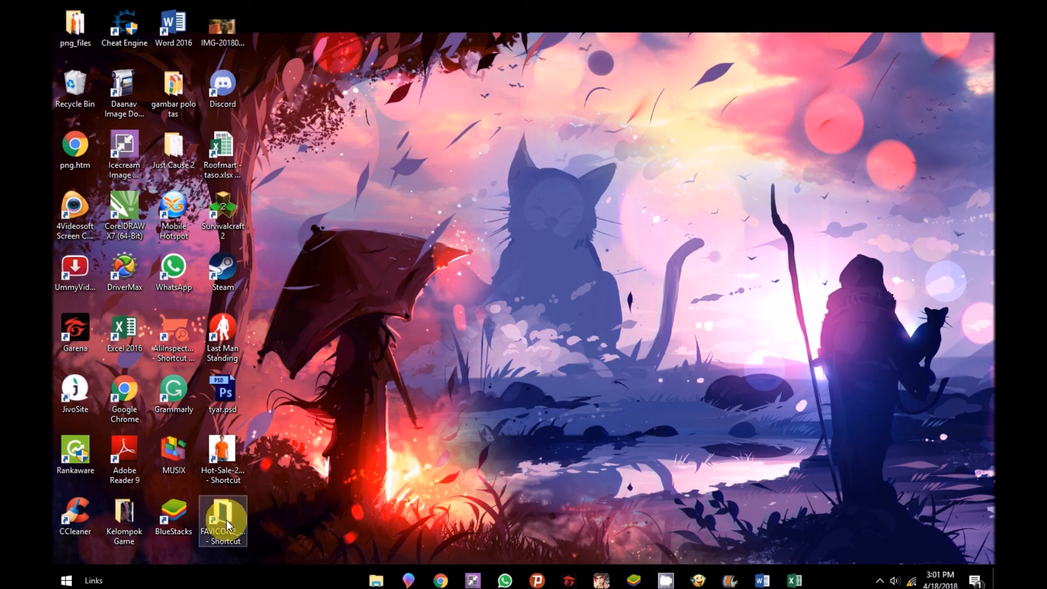
# Open the FAVICON2_files folder from its desktop shortcut and duplicate Book1_19193_image004 - Copy.png in the same folder.
pyautogui.doubleClick(227, 520)
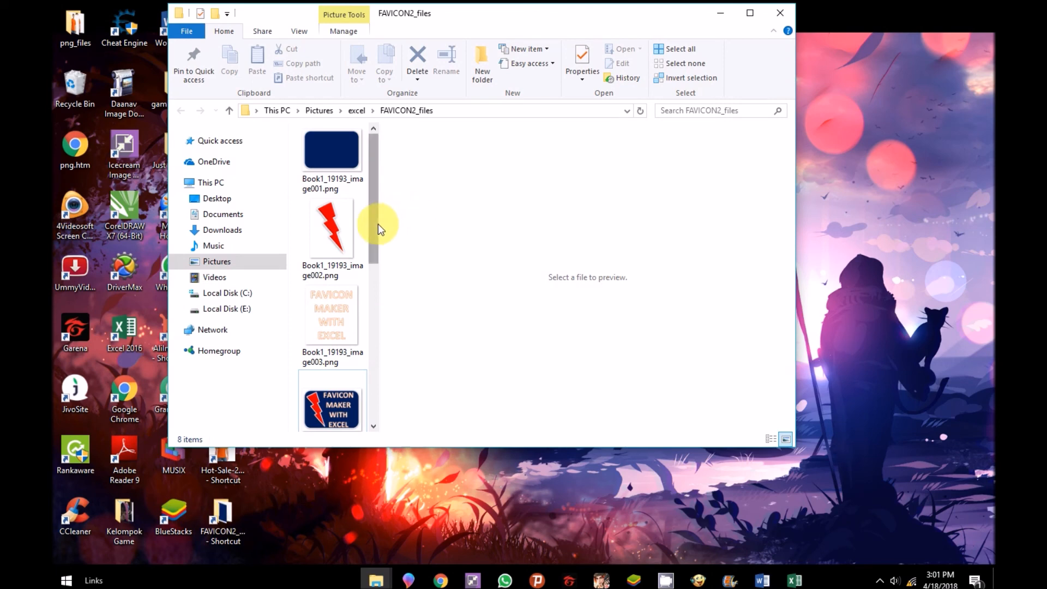
pyautogui.moveTo(379, 223); pyautogui.dragTo(648, 236)
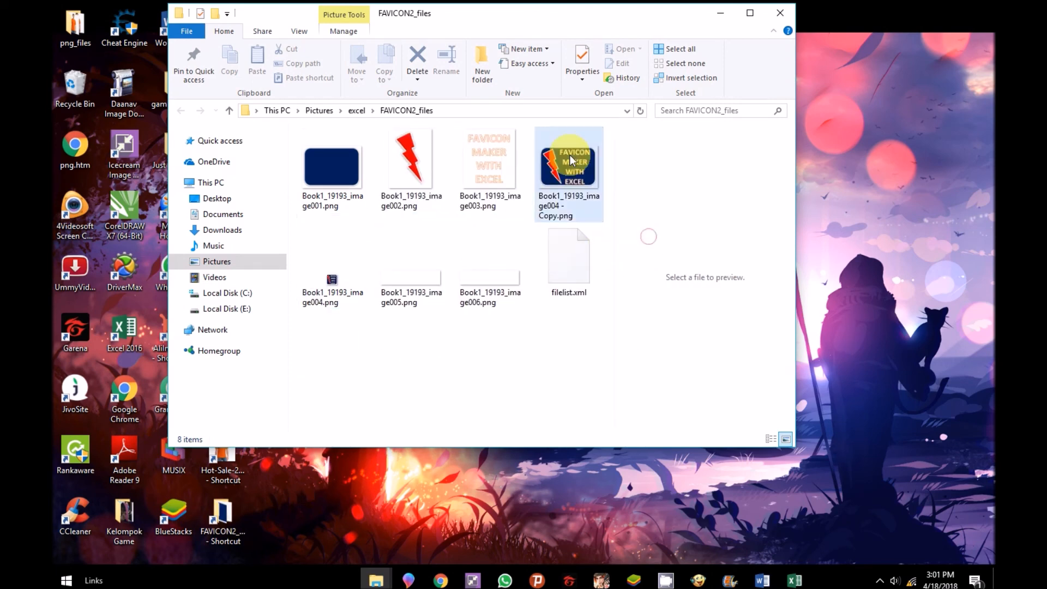
pyautogui.moveTo(562, 179)
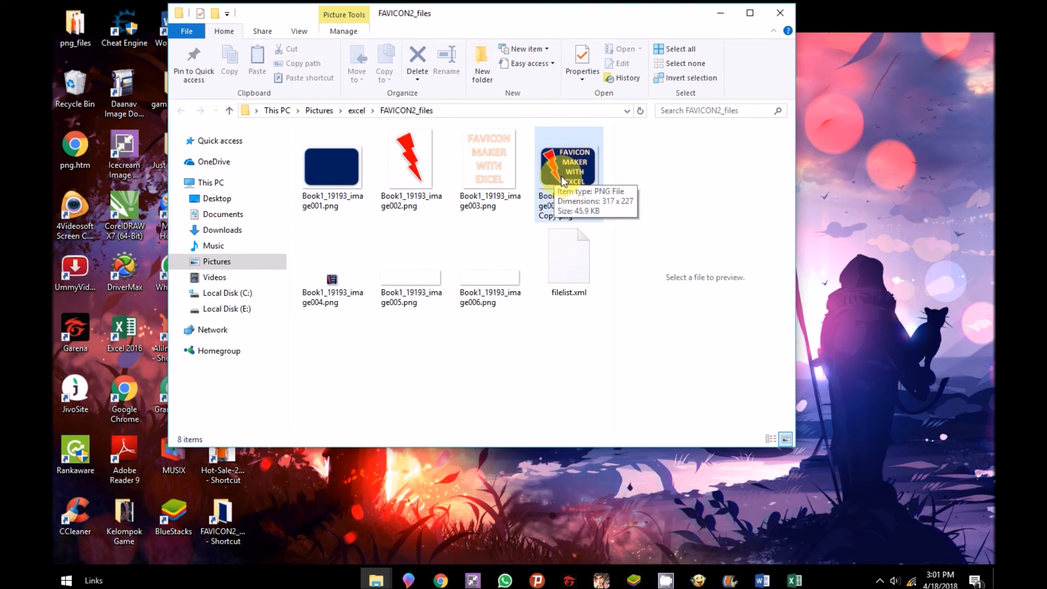
pyautogui.rightClick(560, 173)
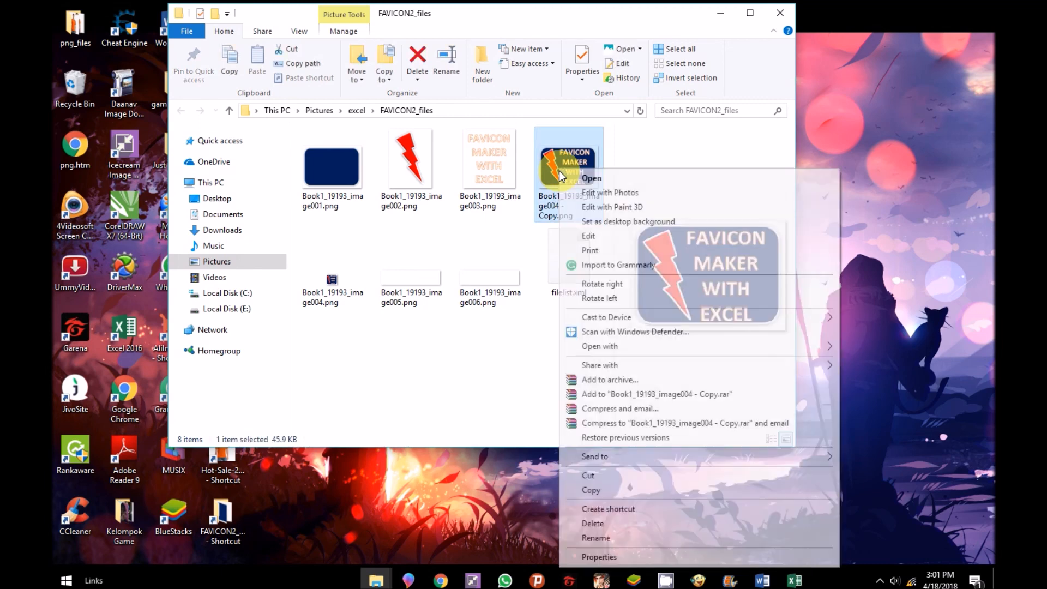
pyautogui.click(606, 491)
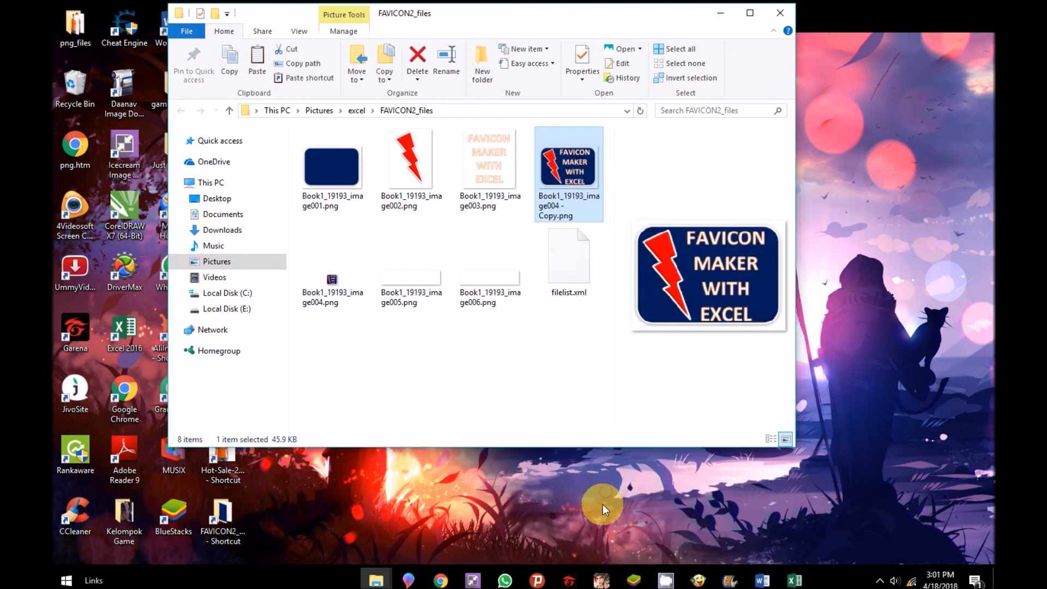
pyautogui.rightClick(389, 336)
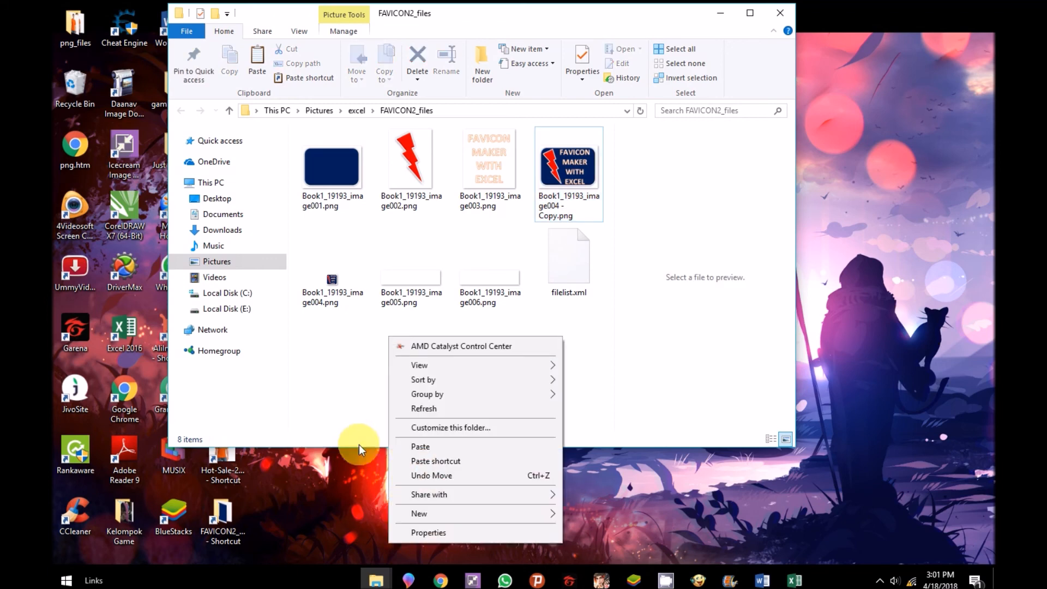
pyautogui.click(420, 446)
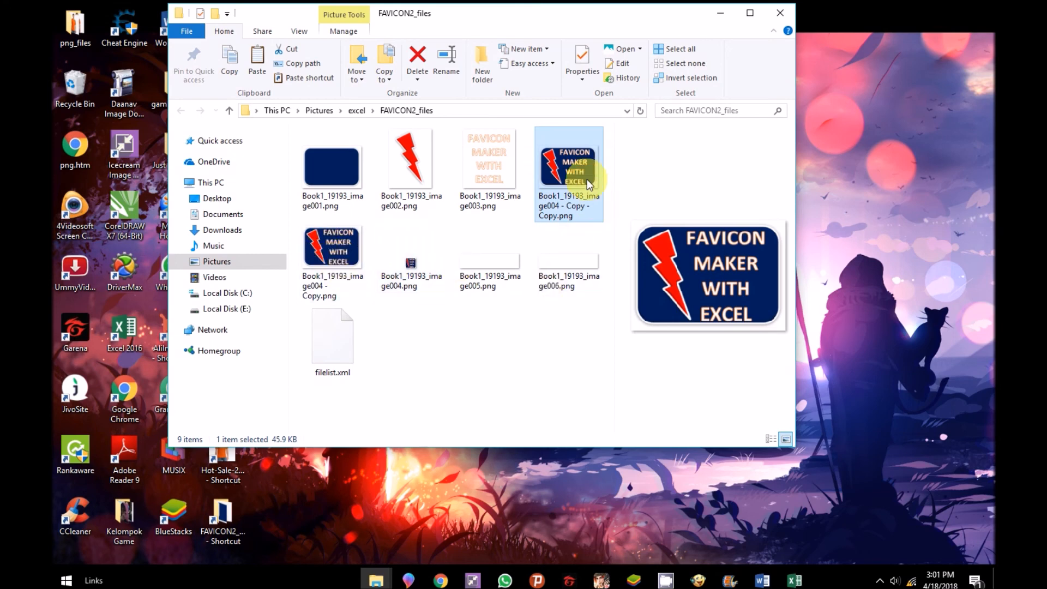
# Open the new duplicate, Book1_19193_image004 - Copy - Copy.png, in Paint.
pyautogui.rightClick(567, 167)
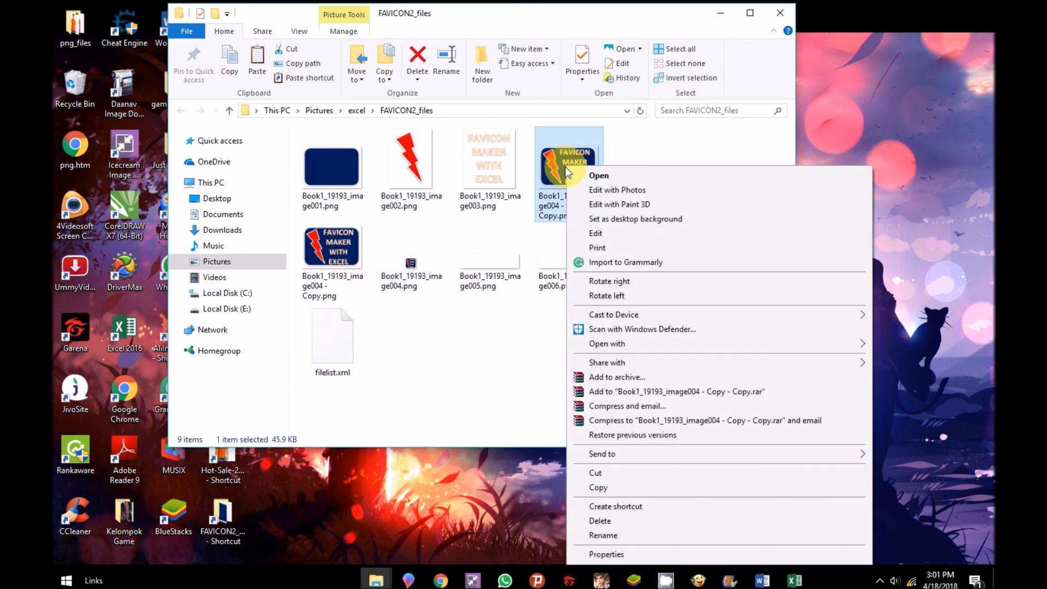
pyautogui.moveTo(633, 345)
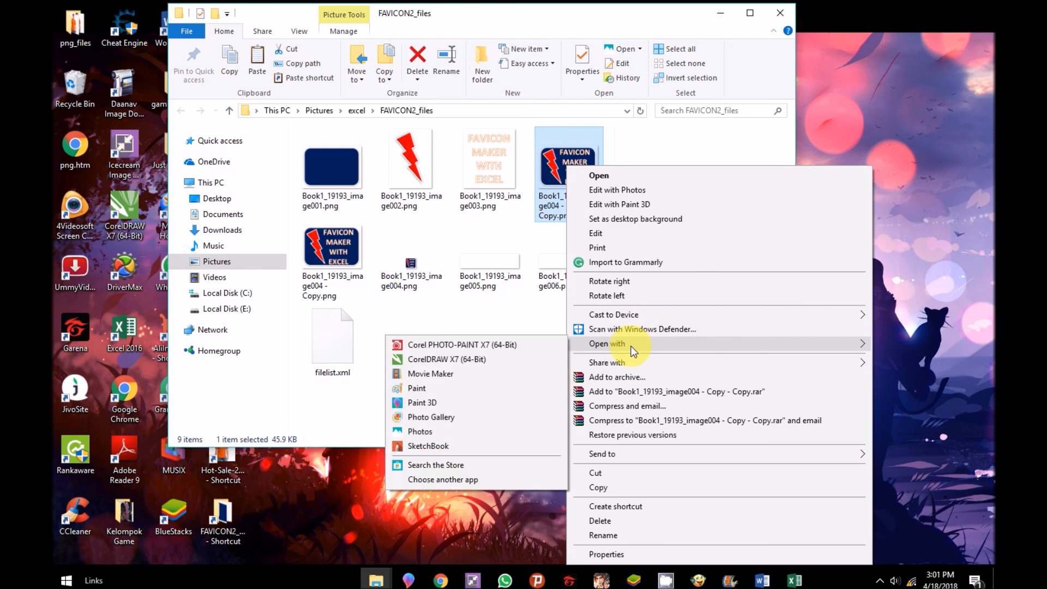
pyautogui.click(420, 387)
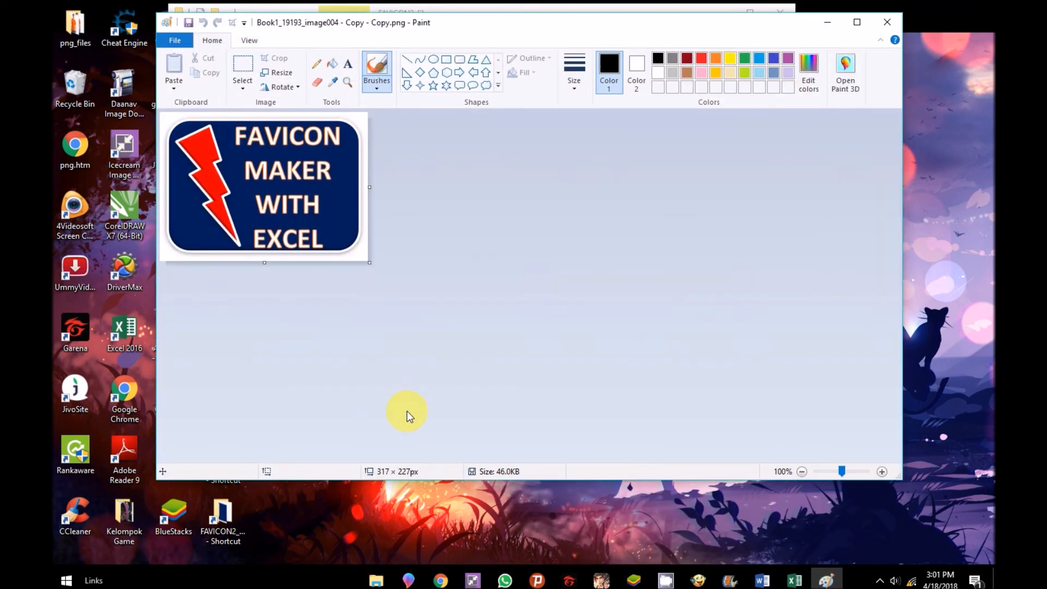
# Resize the image to 16 x 16 pixels with the aspect ratio unlocked, and save it before closing Paint.
pyautogui.click(286, 74)
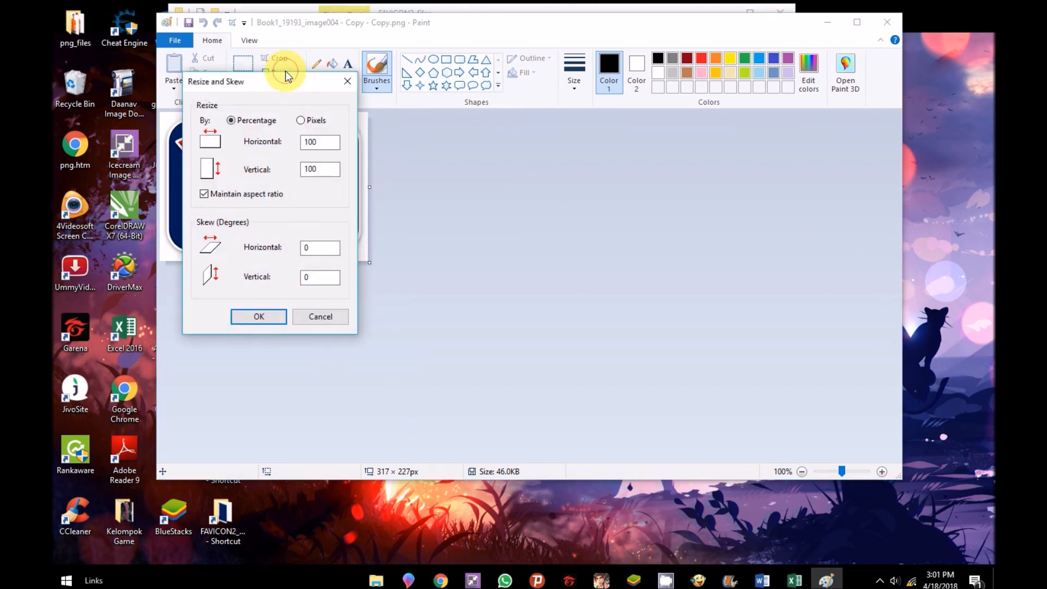
pyautogui.click(300, 122)
pyautogui.click(321, 141)
pyautogui.moveTo(320, 140); pyautogui.dragTo(297, 141)
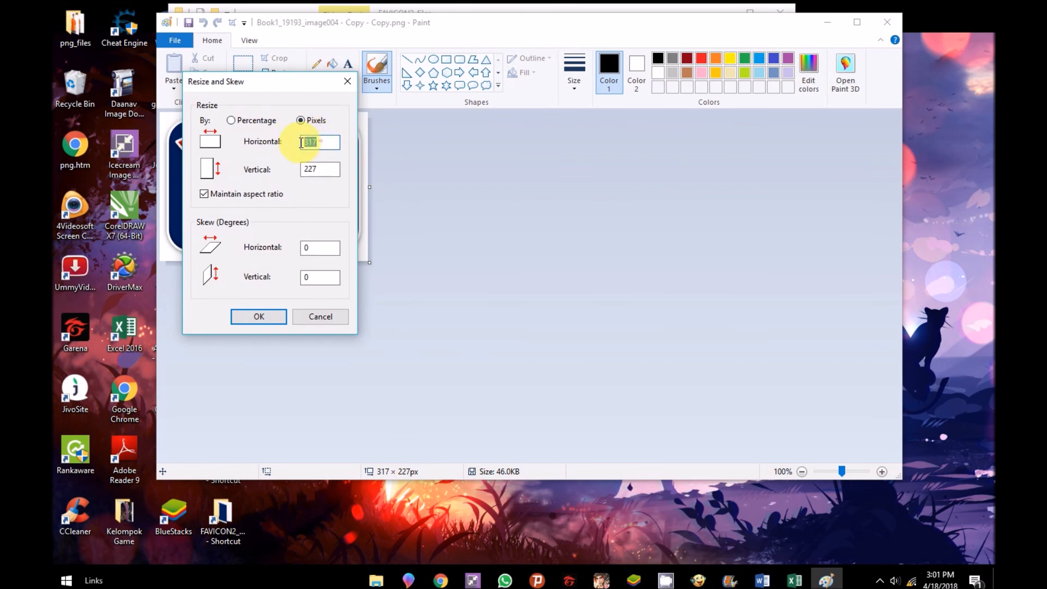
pyautogui.click(205, 193)
pyautogui.moveTo(321, 141); pyautogui.dragTo(295, 143)
pyautogui.write('16')
pyautogui.moveTo(334, 169); pyautogui.dragTo(299, 173)
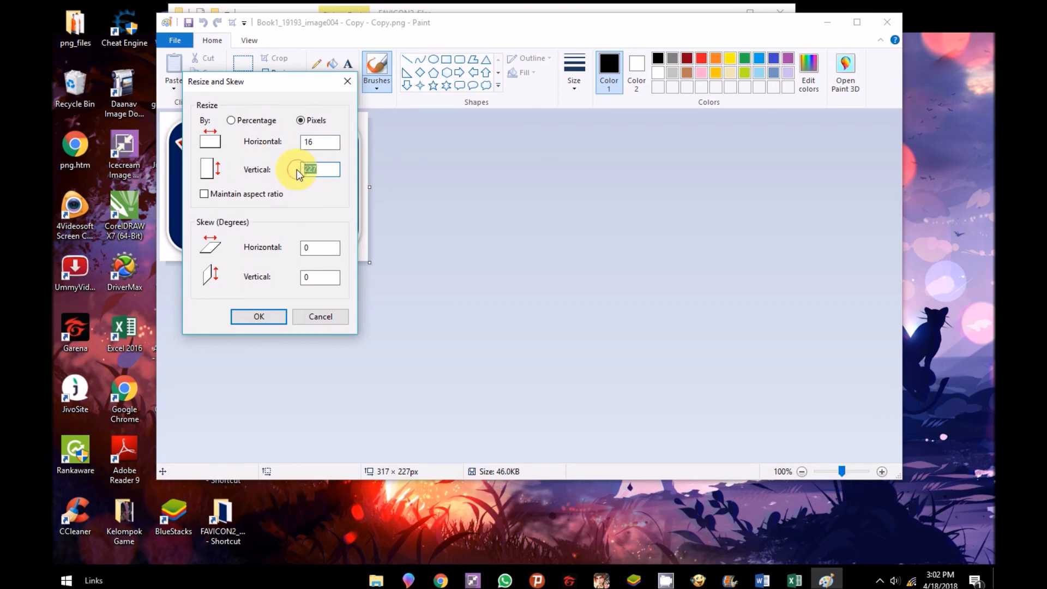
pyautogui.write('16')
pyautogui.click(257, 318)
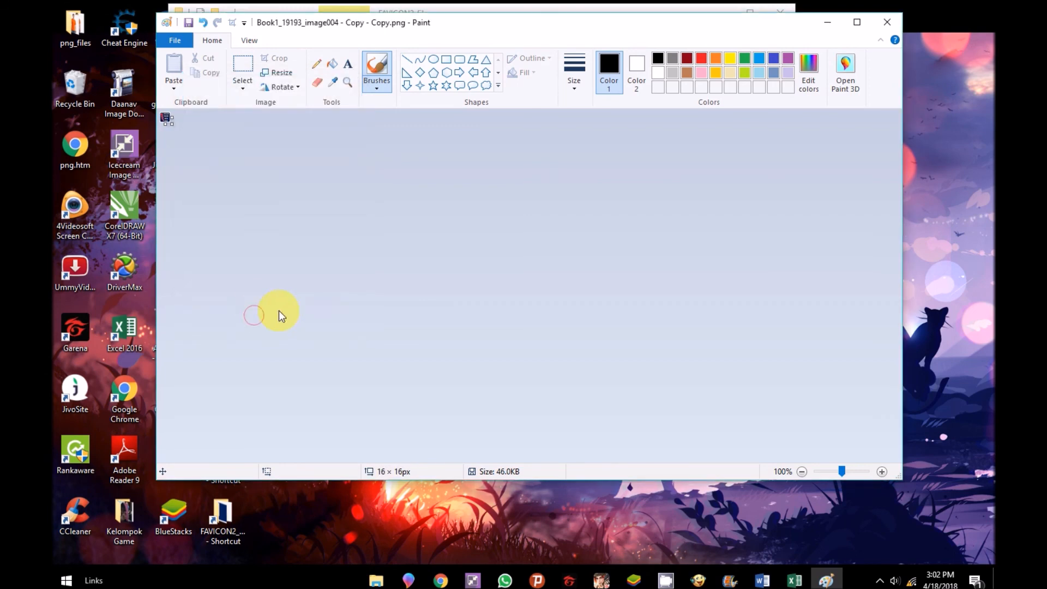
pyautogui.click(189, 22)
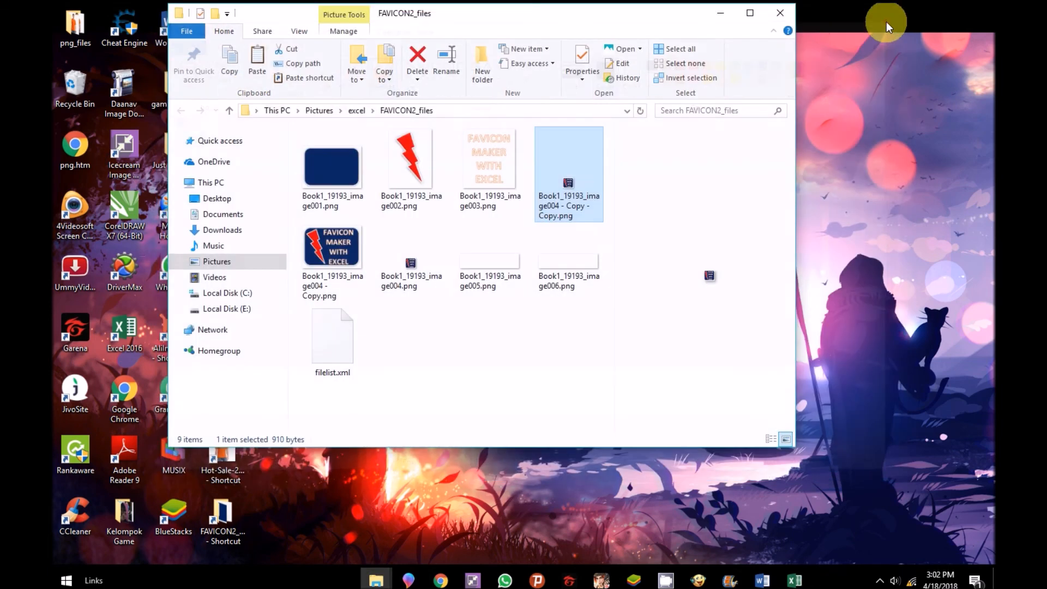
pyautogui.click(888, 22)
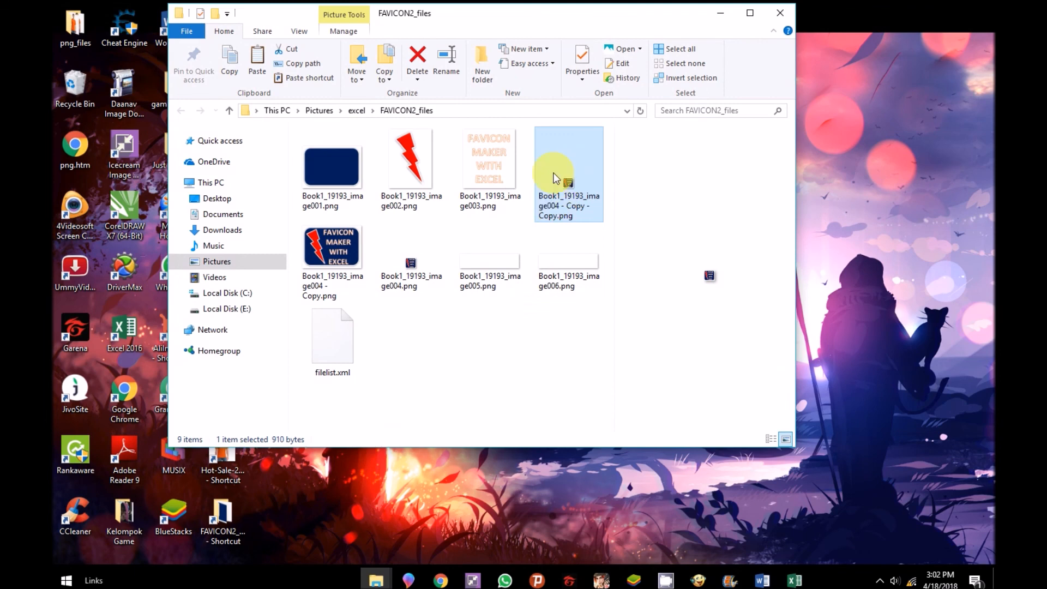